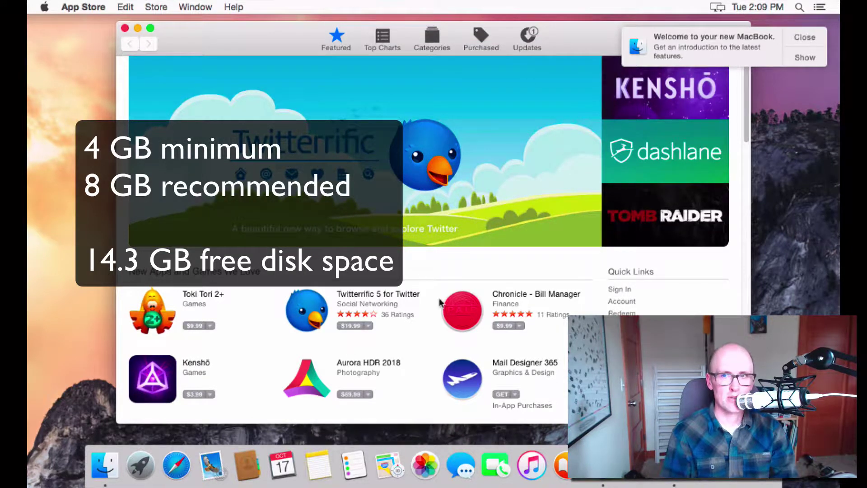
left_click(805, 37)
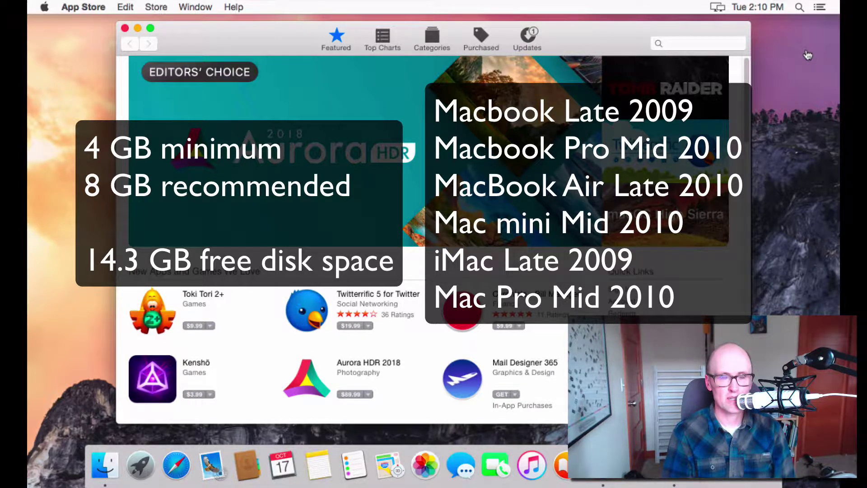
Open the macOS High Sierra page in the App Store and request its download with Get
left_click(47, 7)
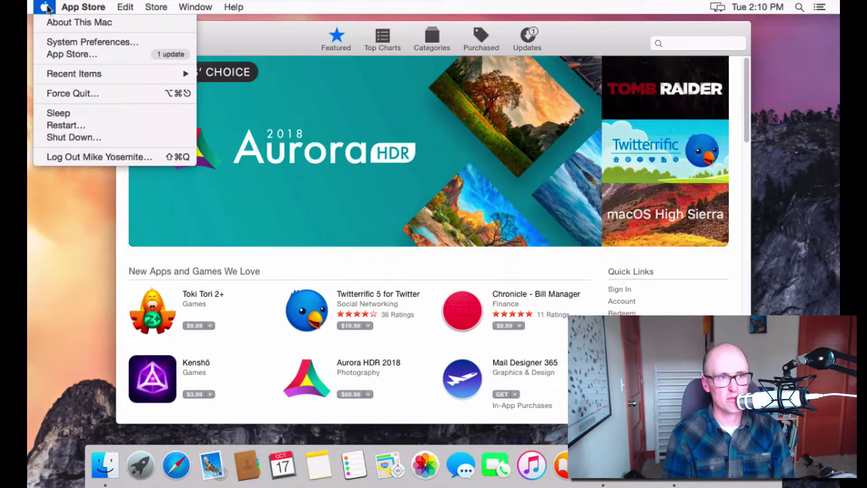
left_click(61, 56)
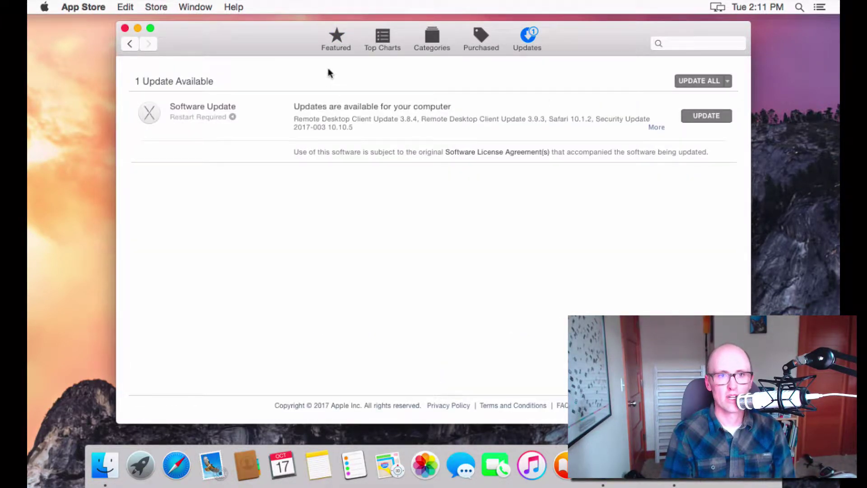
left_click(340, 37)
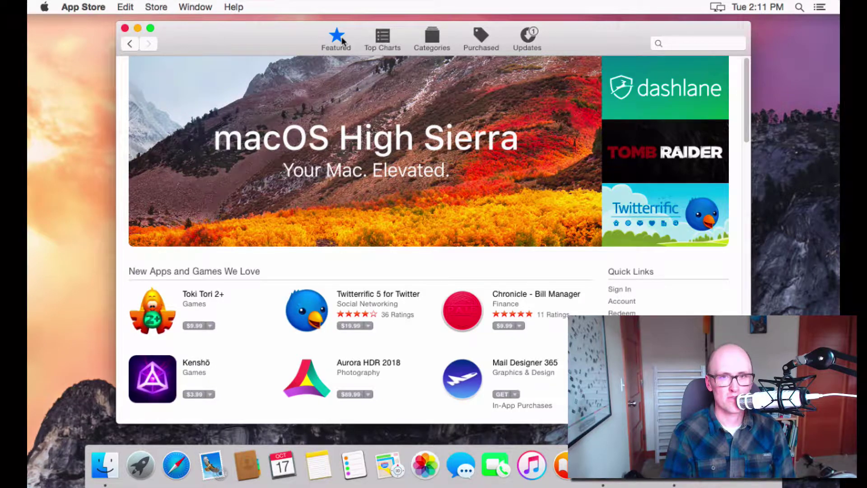
left_click(346, 142)
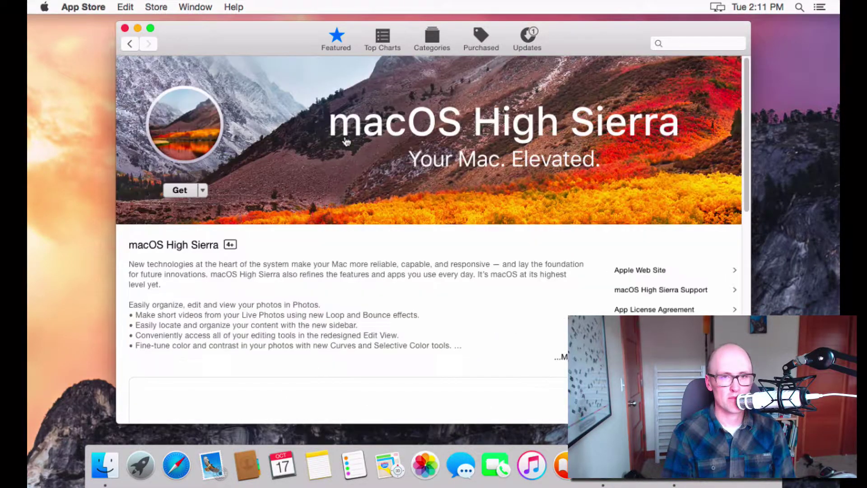
left_click(180, 191)
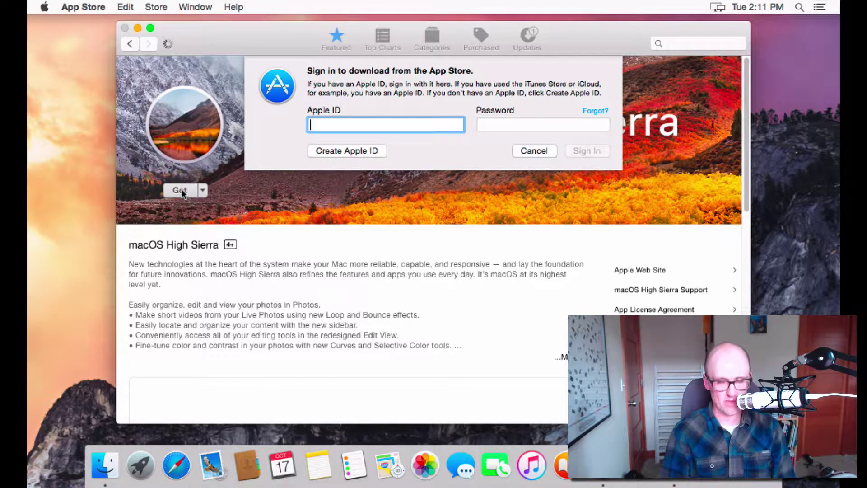
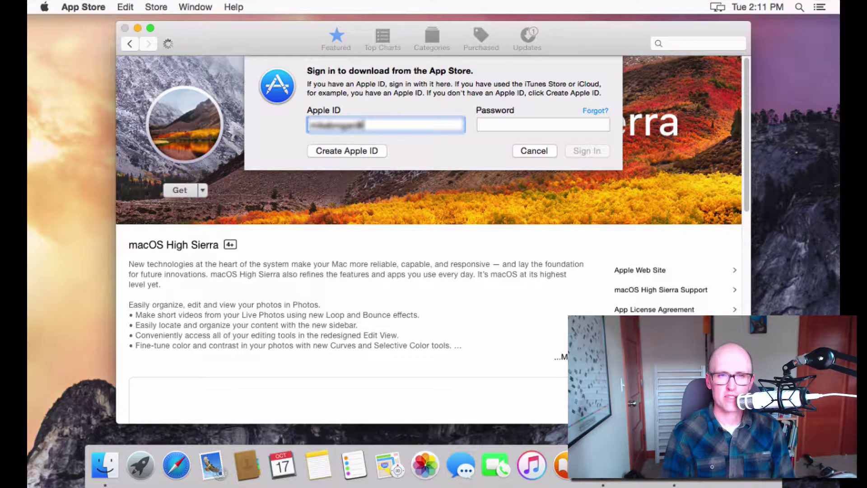
Sign in to the App Store with the Apple ID e-mail and account password
key("Tab")
type("••••••")
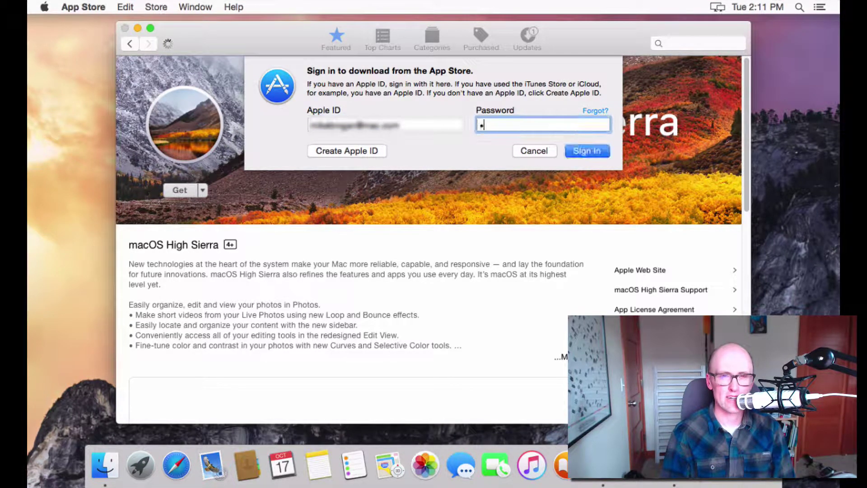
type("••••••••")
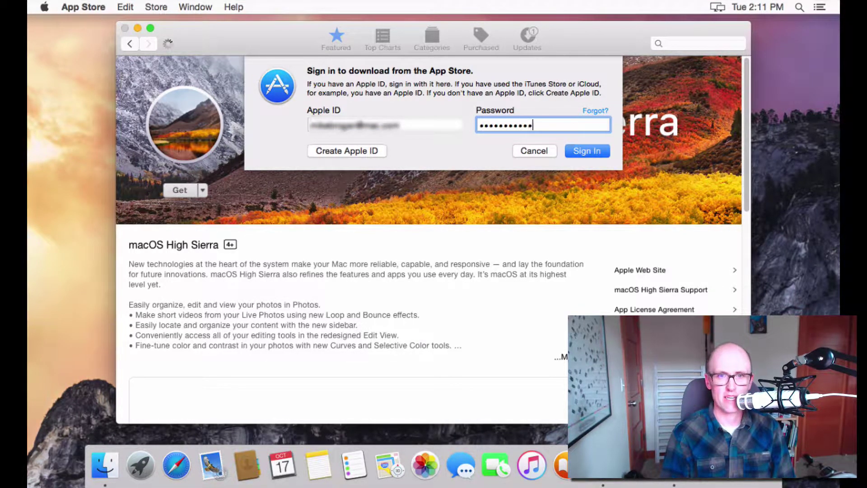
key("Return")
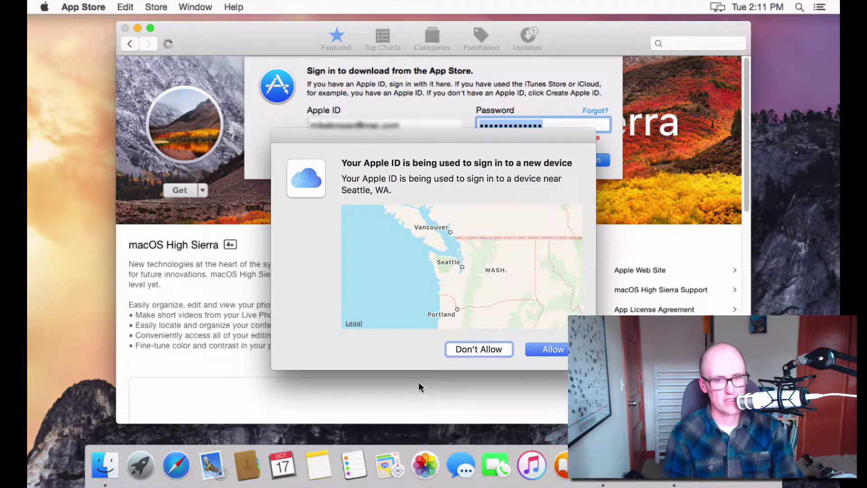
Decline the new-device prompt and resubmit the password with the verification code appended
left_click(473, 339)
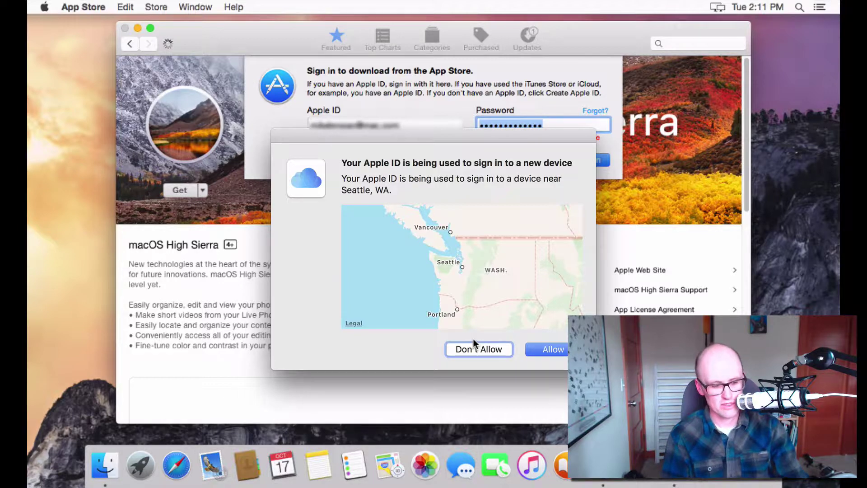
left_click(565, 125)
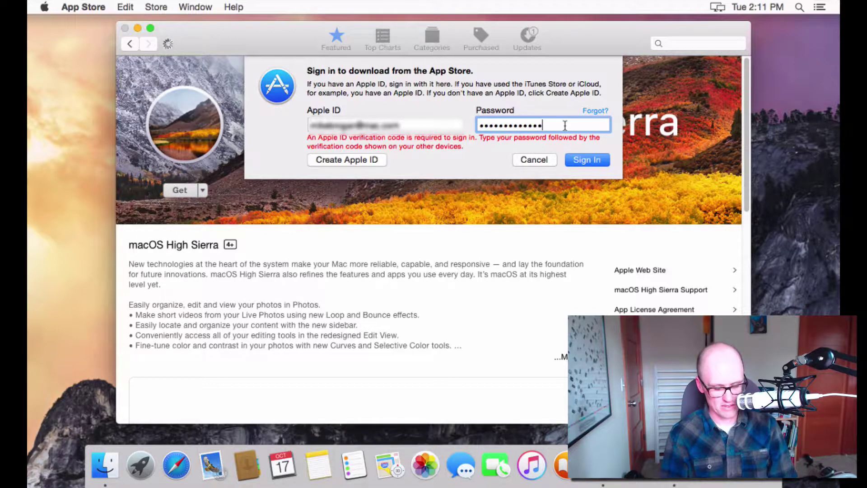
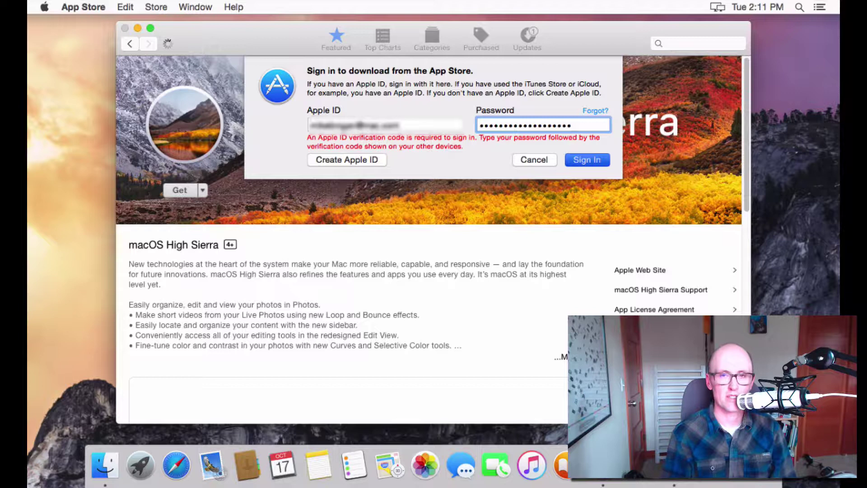
key("Return")
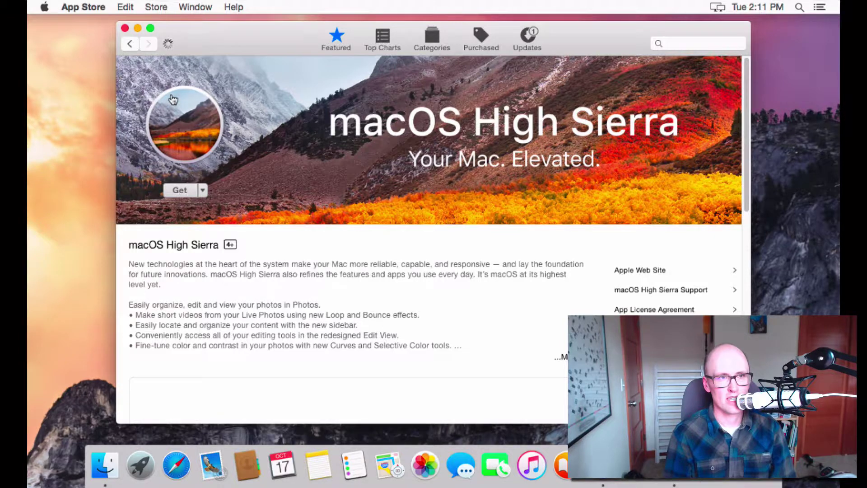
Launch the 5.18 GB Install macOS High Sierra app from Finder's Applications folder
left_click(125, 29)
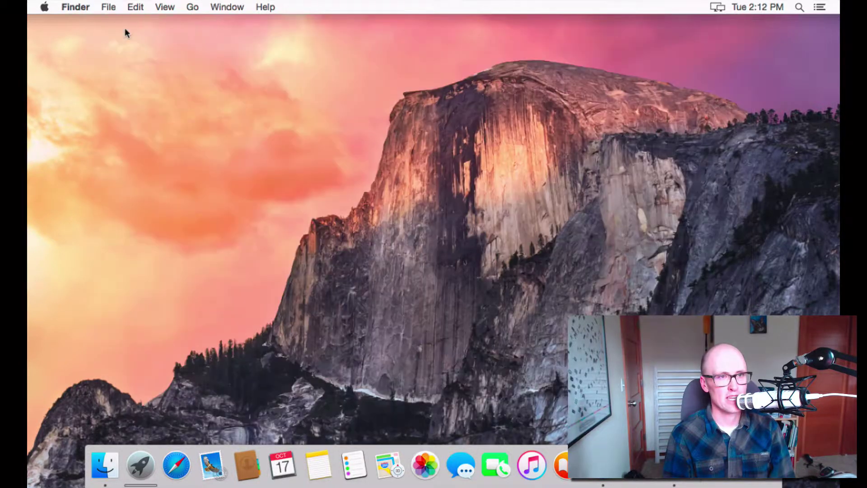
left_click(104, 467)
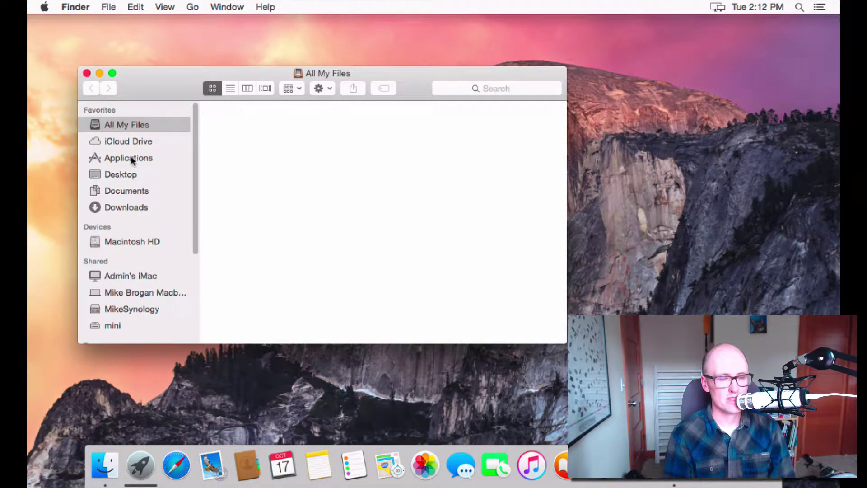
left_click(131, 159)
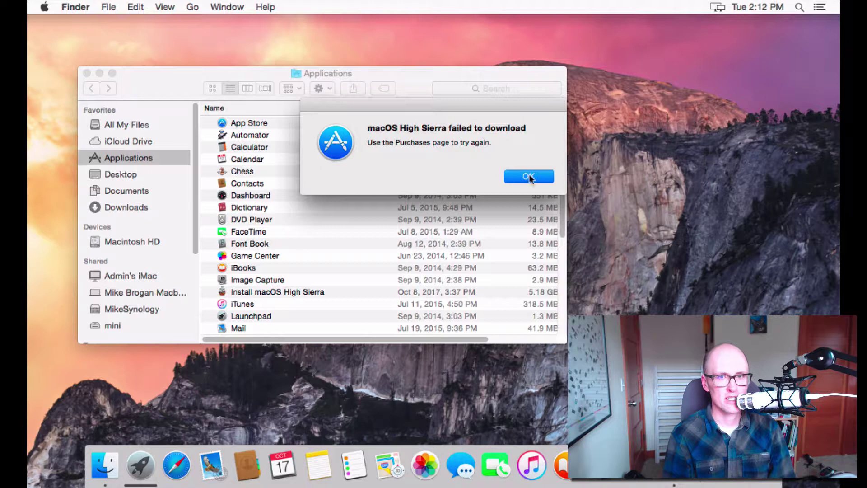
left_click(530, 177)
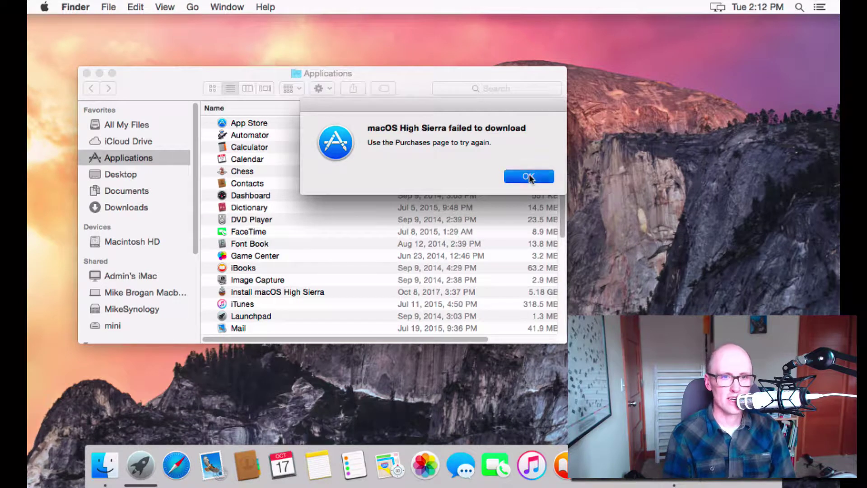
left_click(341, 293)
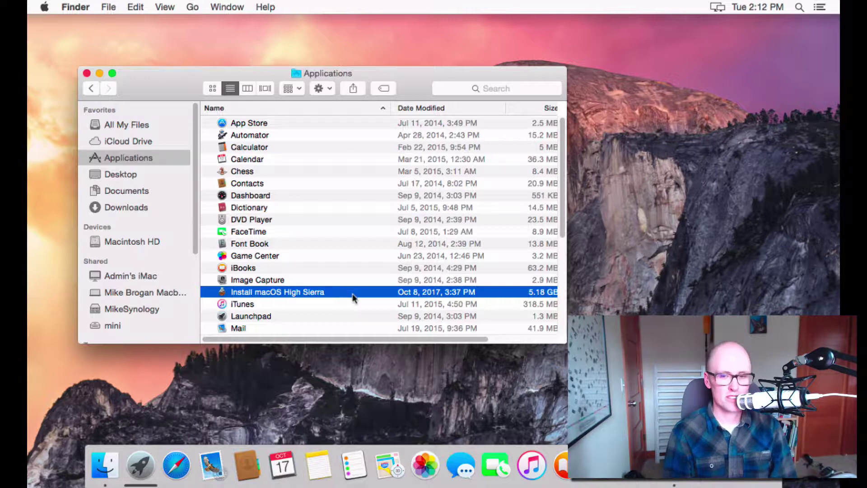
double_click(333, 294)
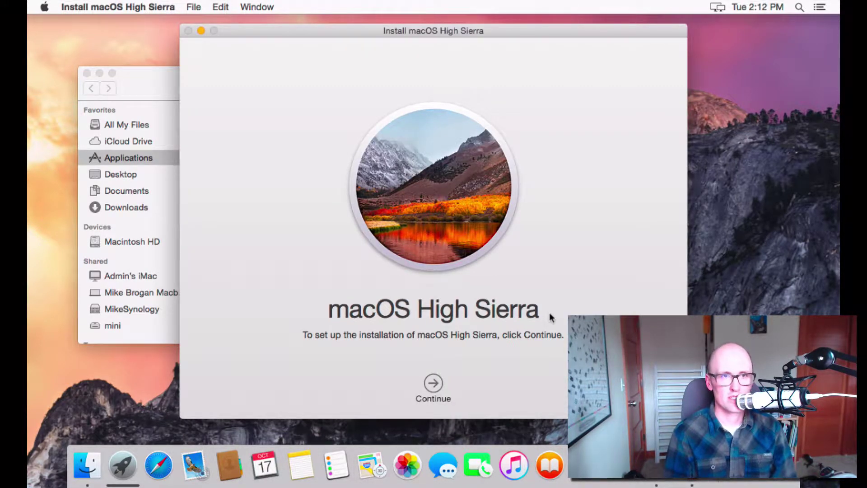
Accept the High Sierra software license and start installing onto Macintosh HD
left_click(436, 391)
left_click(463, 385)
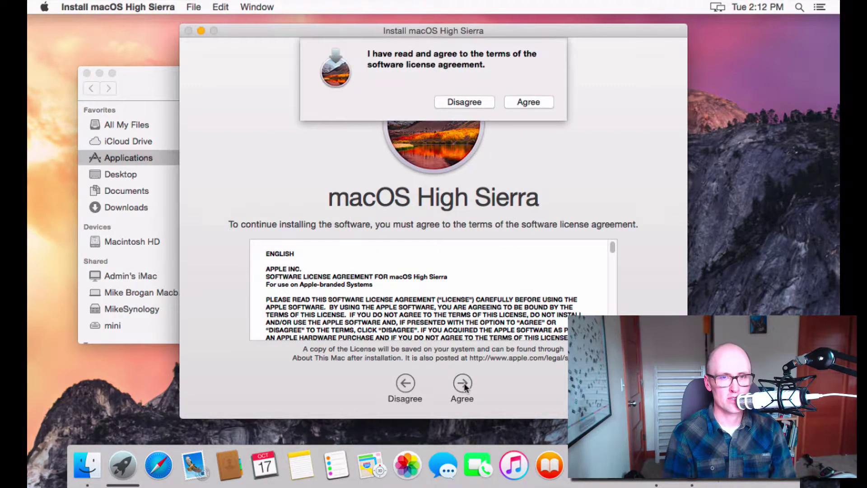
left_click(534, 104)
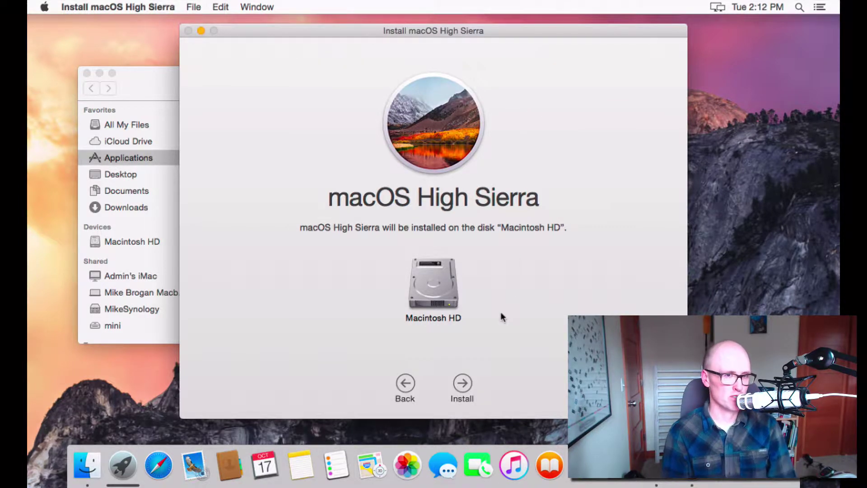
left_click(461, 385)
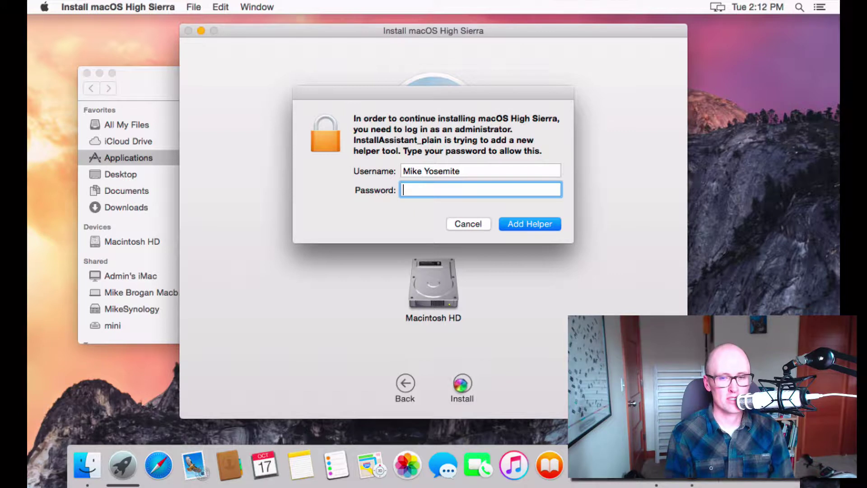
Enter the administrator password to authorise the installer's helper tool
type("••••••")
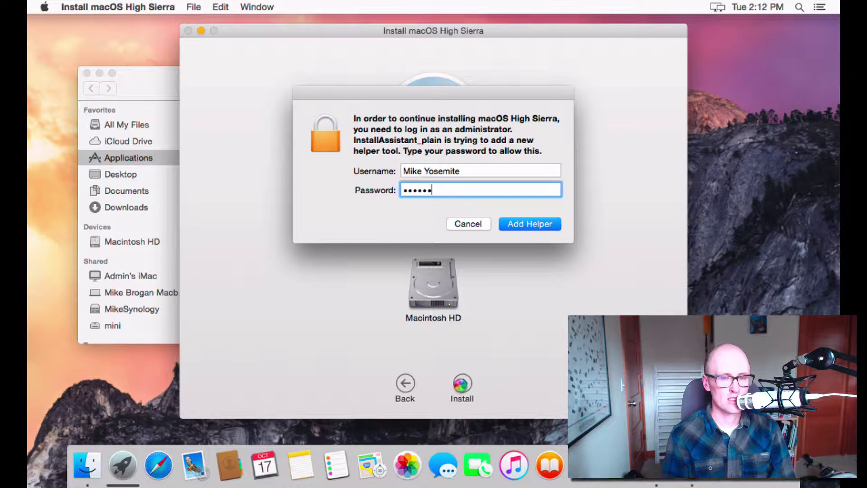
key("Return")
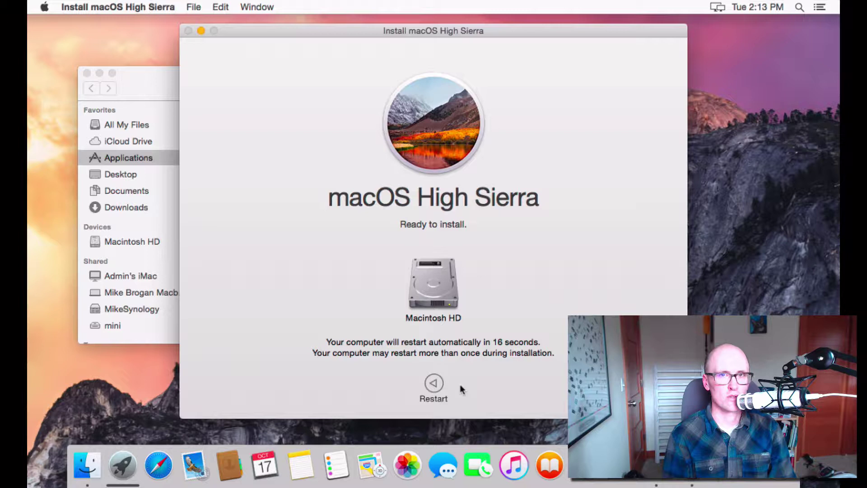
Restart the Mac now, closing other open applications so High Sierra installs
left_click(432, 384)
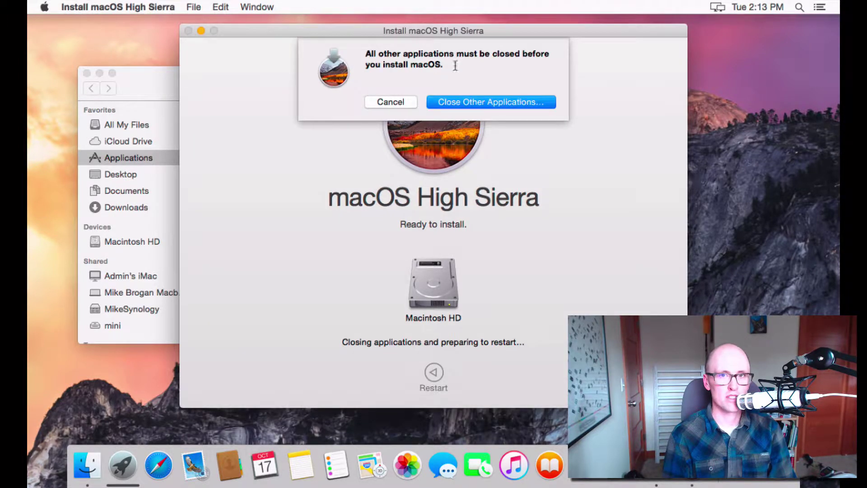
left_click(477, 102)
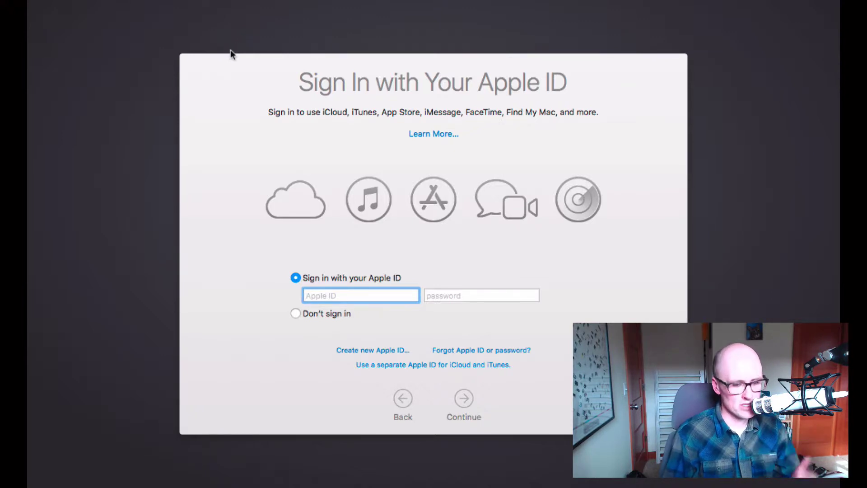
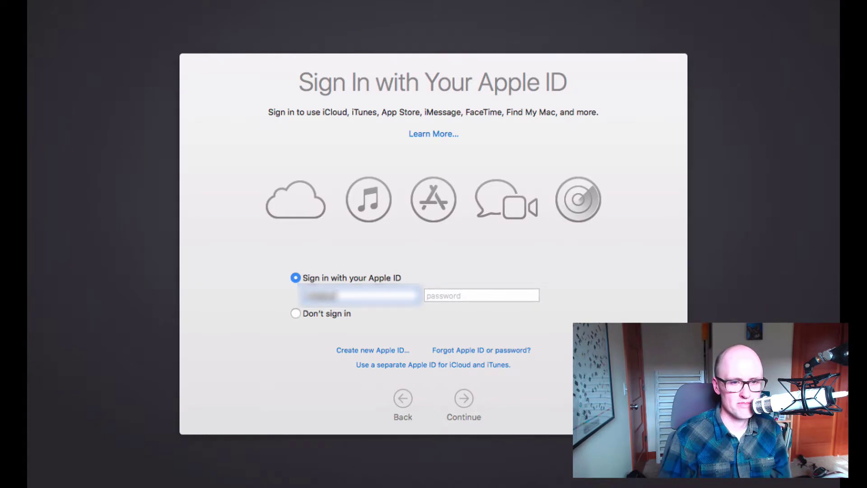
Sign in to Setup Assistant with the Apple ID e-mail and account password
key("Tab")
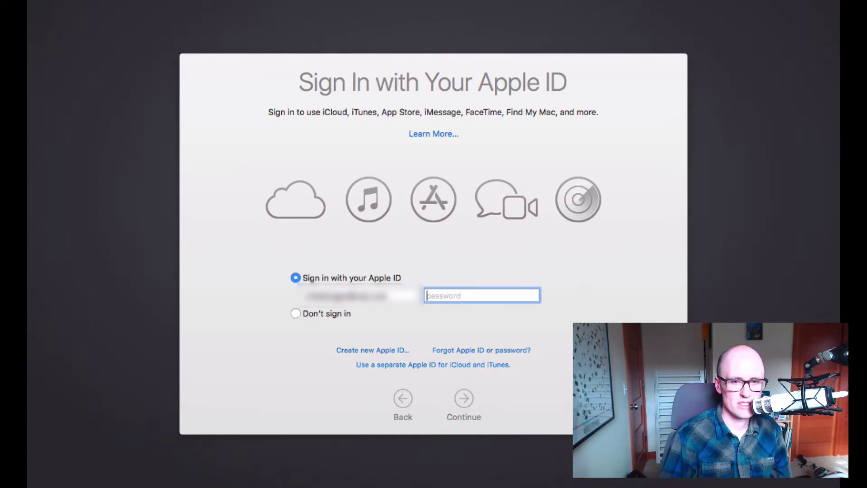
type("*************")
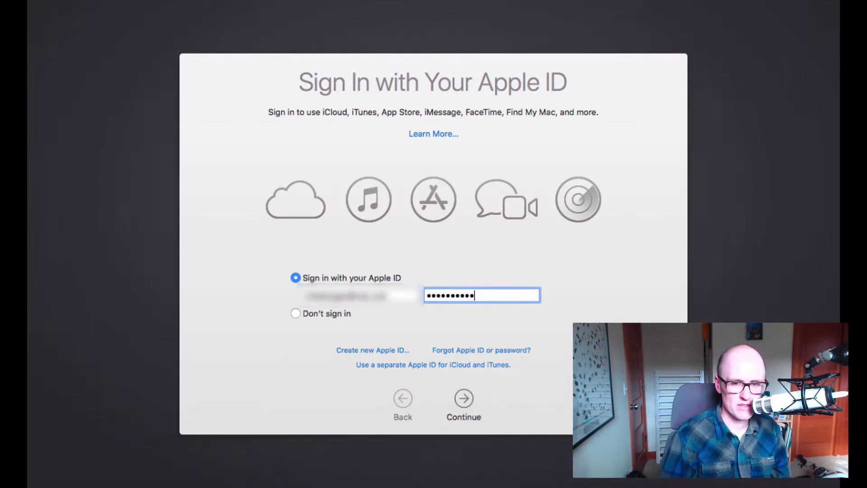
key("Return")
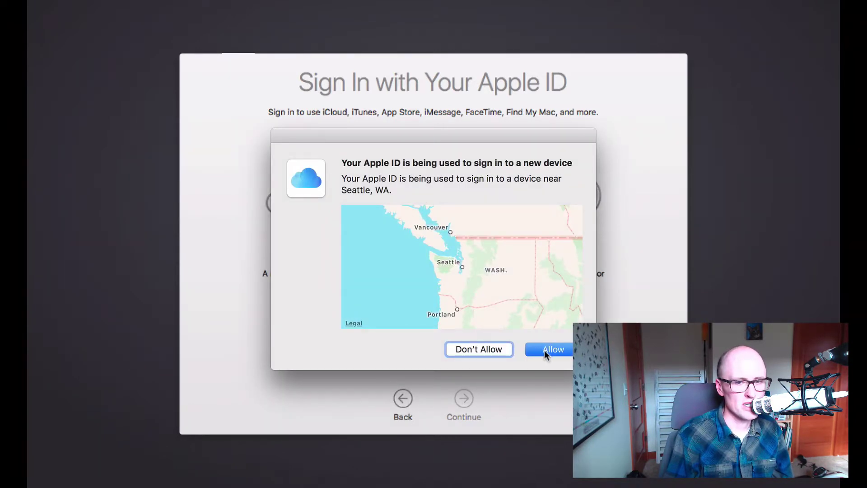
Allow sign-in on this new Mac and enter the six-digit verification code
left_click(546, 350)
left_click_drag(405, 177, 400, 135)
left_click(364, 317)
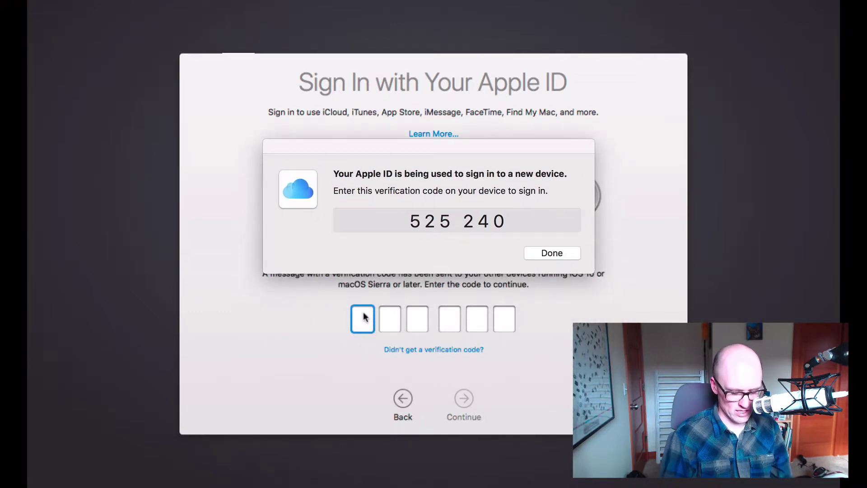
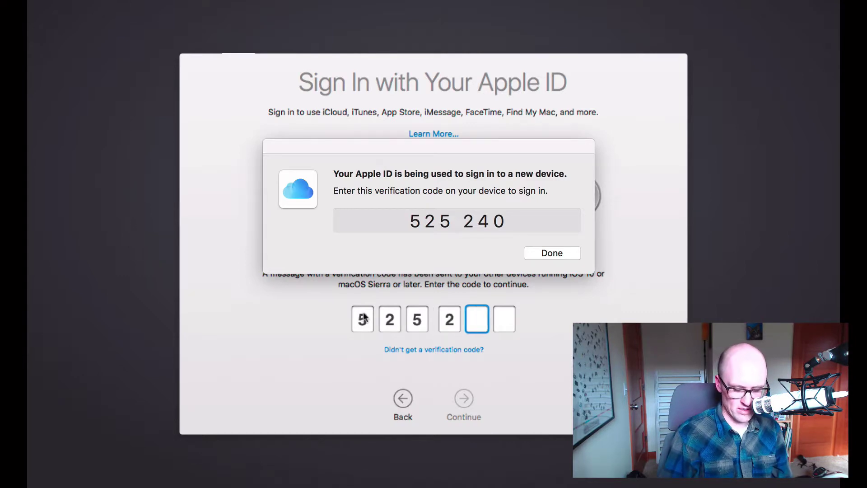
left_click(539, 253)
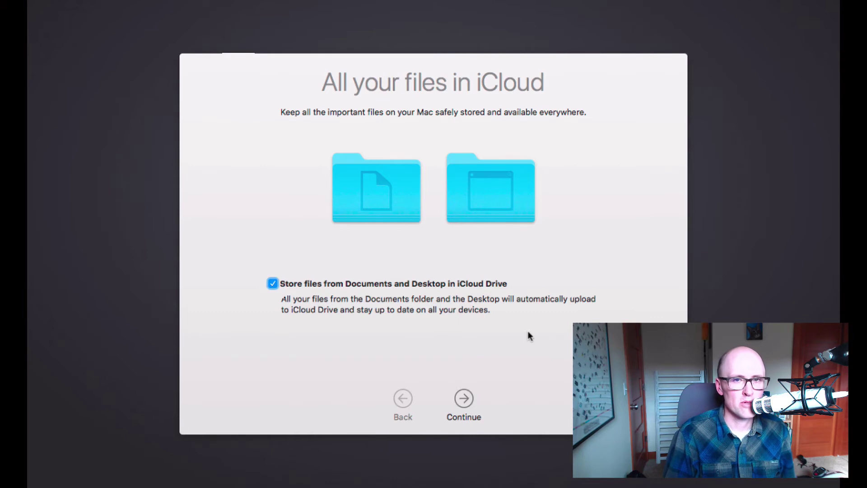
Turn off storing Documents and Desktop in iCloud Drive and finish setup
left_click(272, 283)
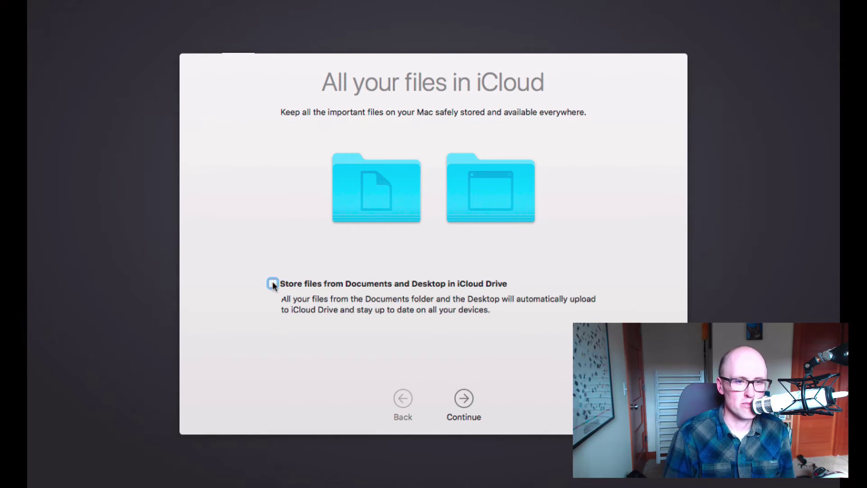
left_click(464, 399)
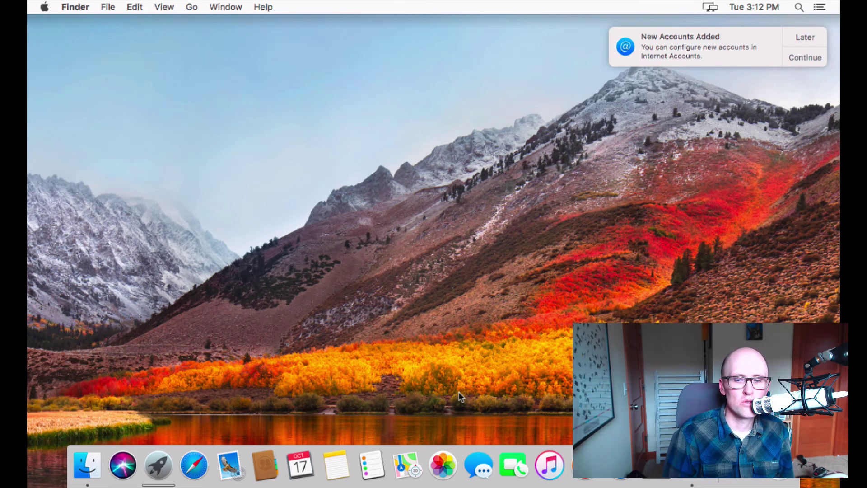
Show About This Mac from the Apple menu to check the macOS version
left_click(41, 7)
left_click(55, 21)
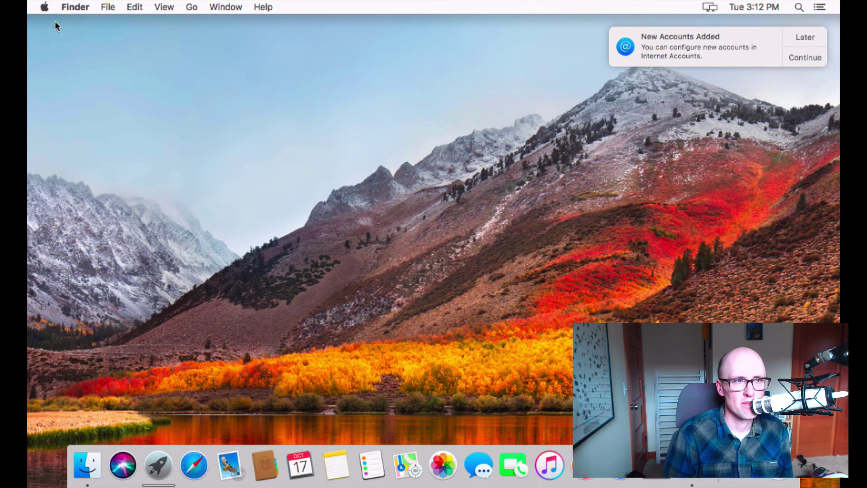